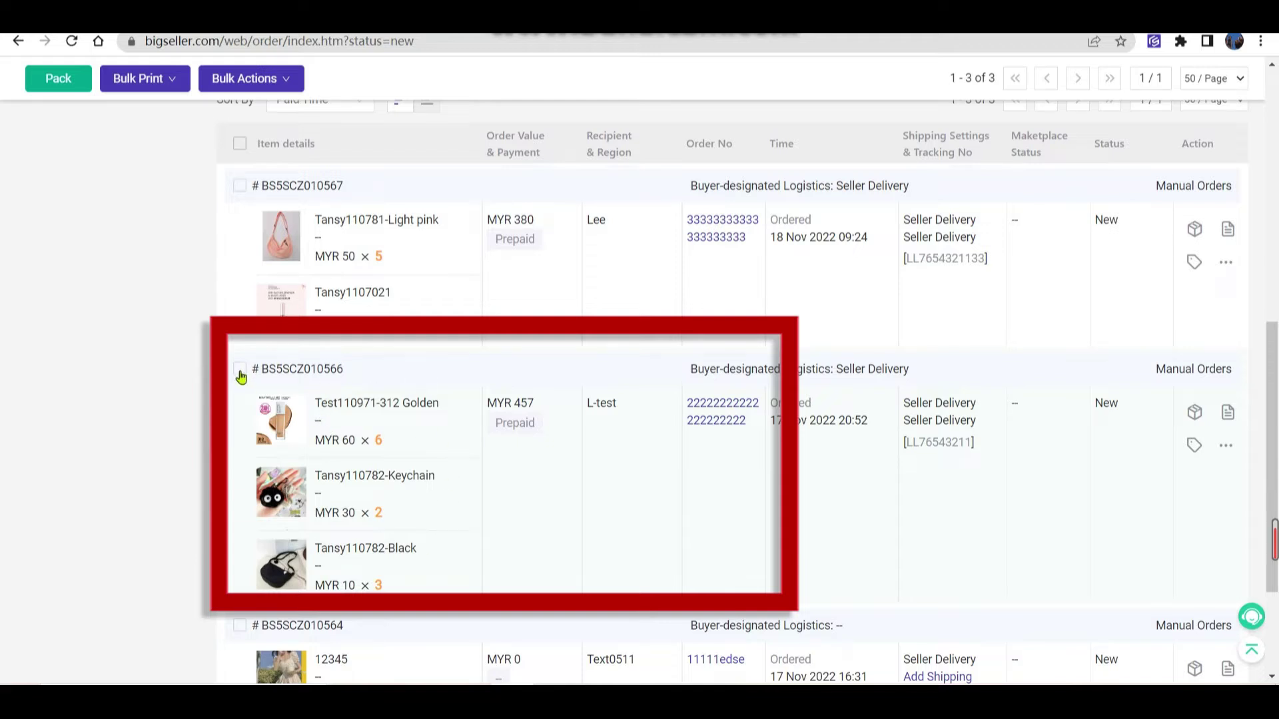
# - Split order BS5SCZ010566, moving the Golden foundation into new package #2
pyautogui.click(1227, 416)
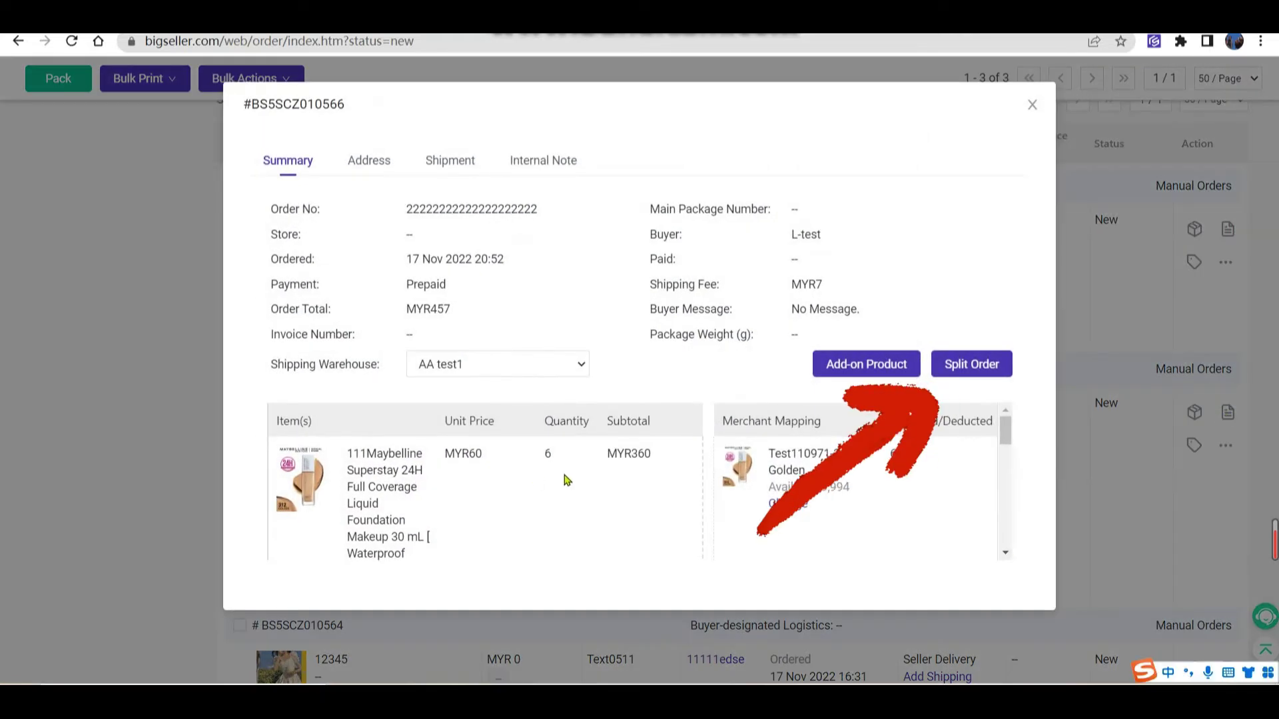
pyautogui.moveTo(970, 364)
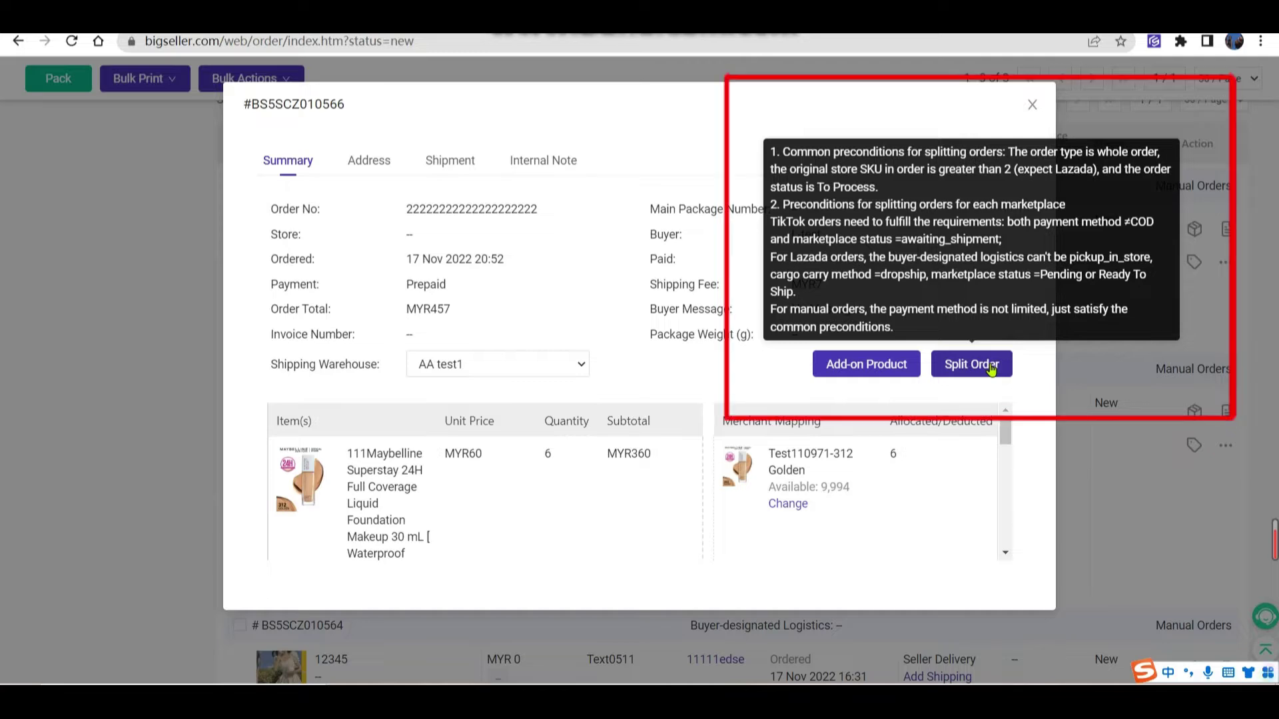
pyautogui.click(992, 366)
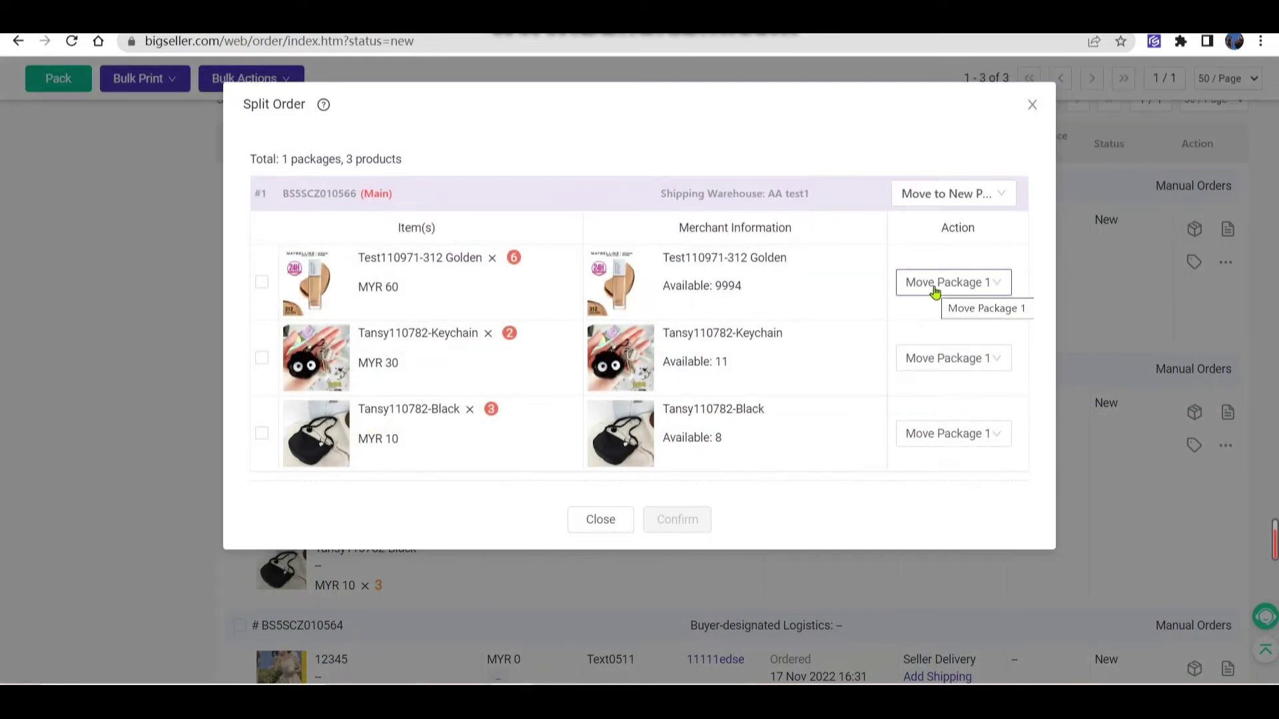
pyautogui.click(936, 292)
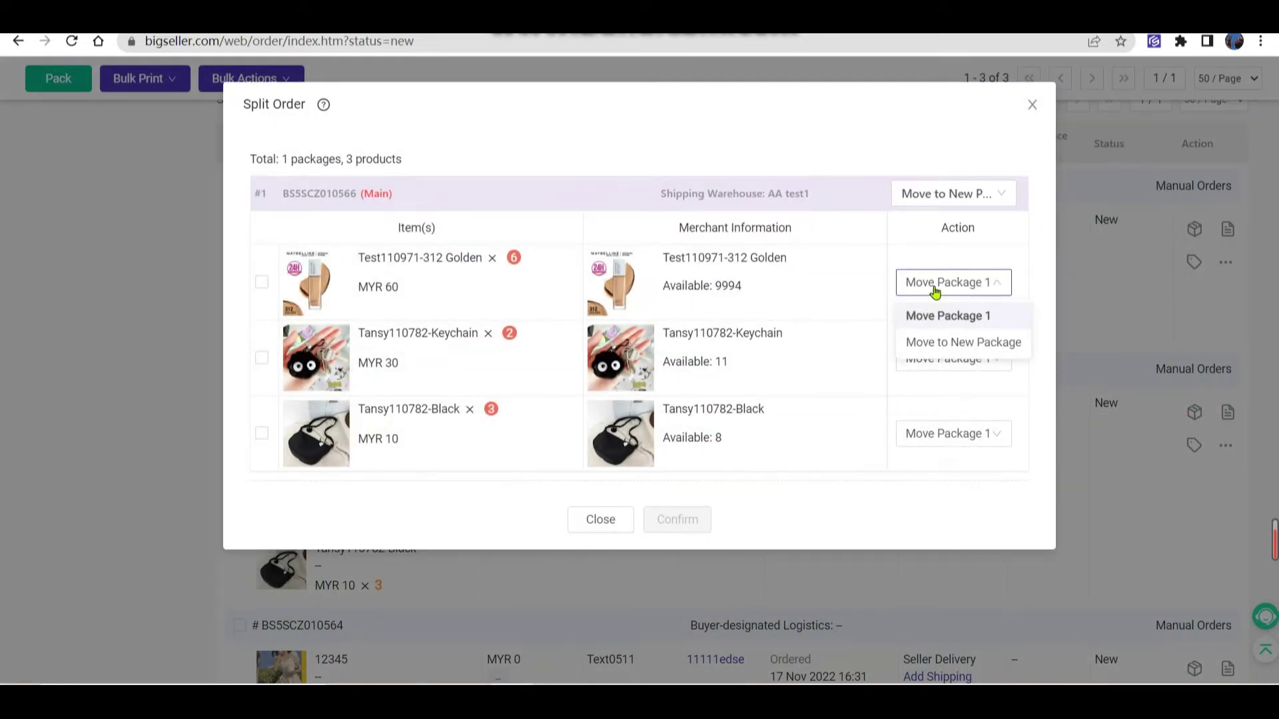
pyautogui.click(938, 343)
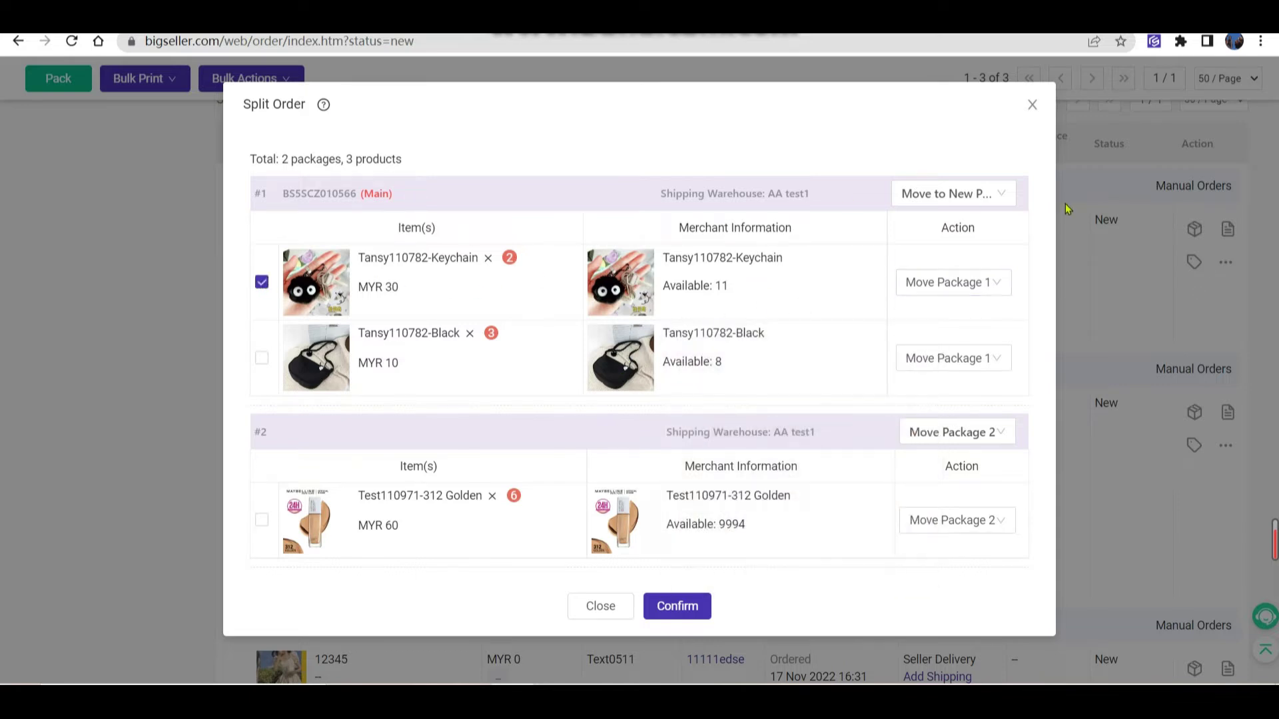
# - Put the Keychain in package #2, keep the Black bag in #1, and confirm the split
pyautogui.click(948, 192)
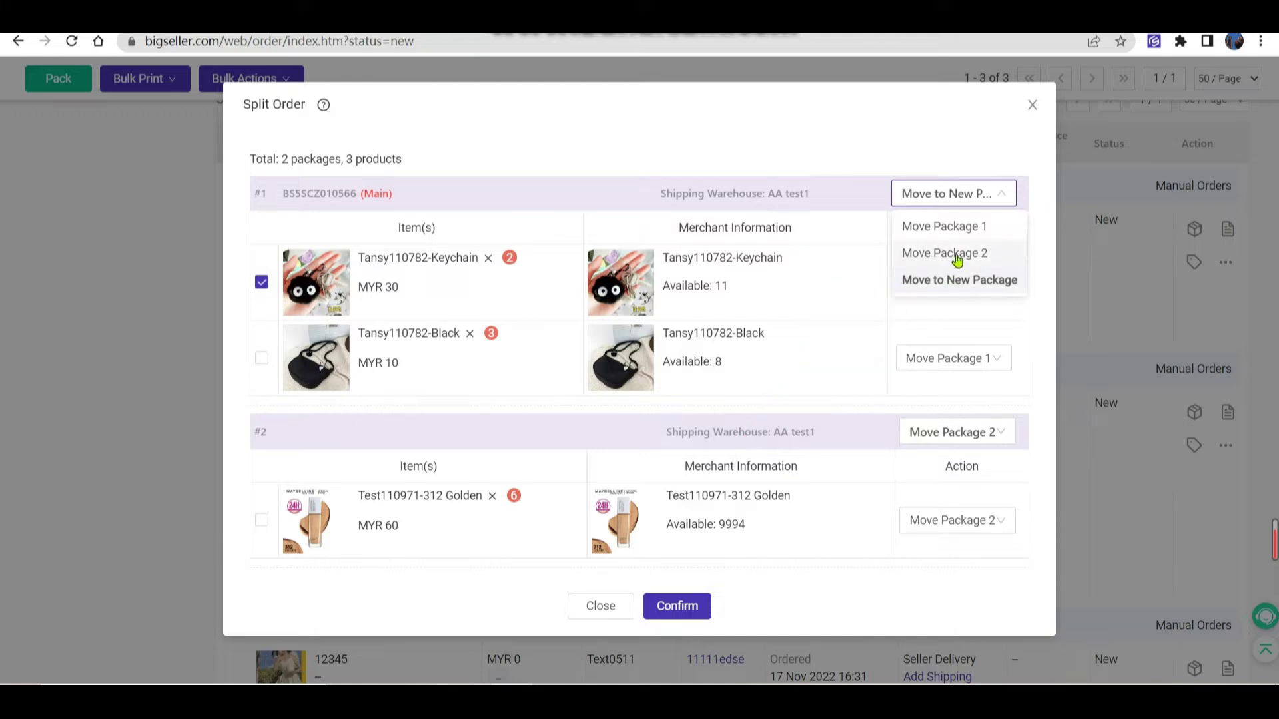
pyautogui.click(944, 254)
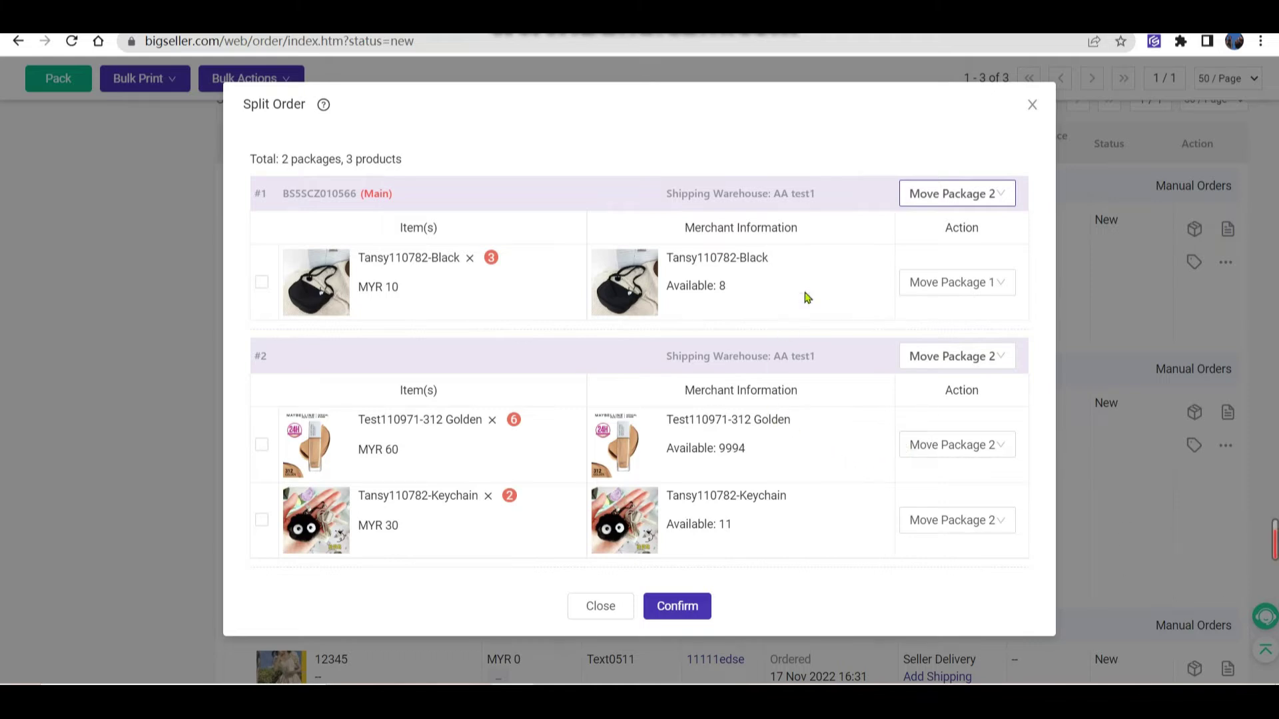
pyautogui.click(976, 289)
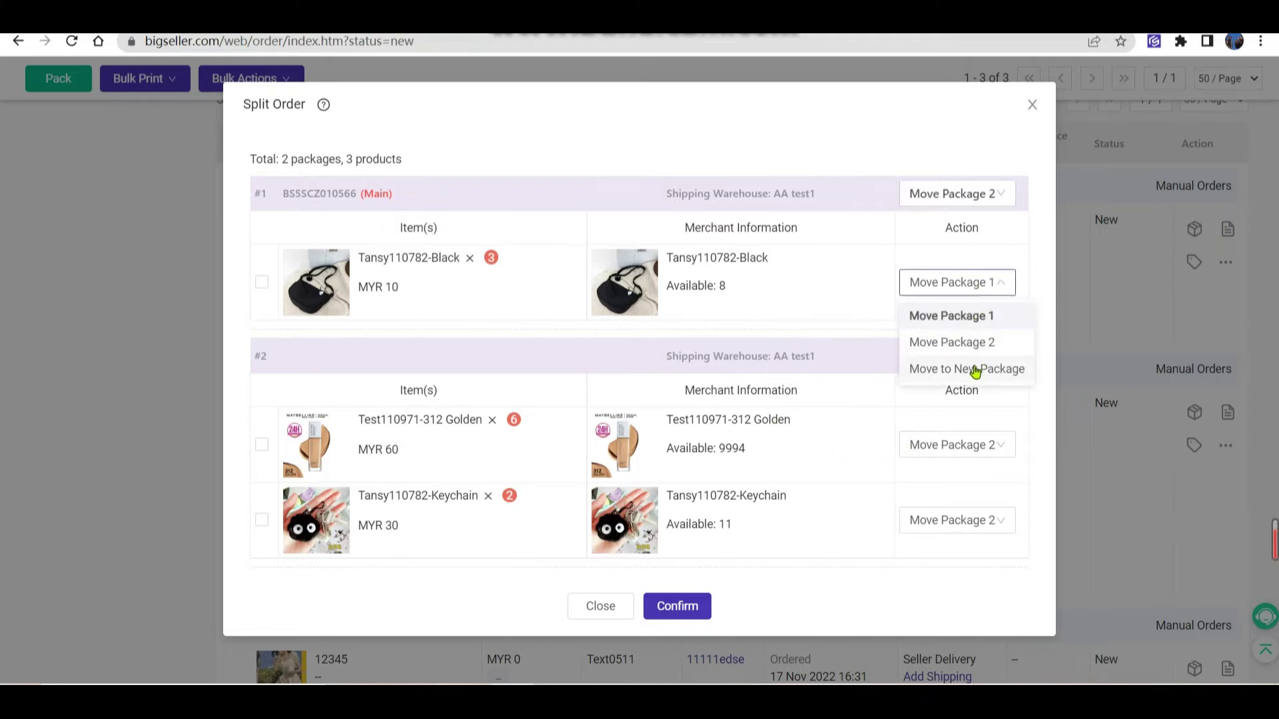
pyautogui.click(974, 369)
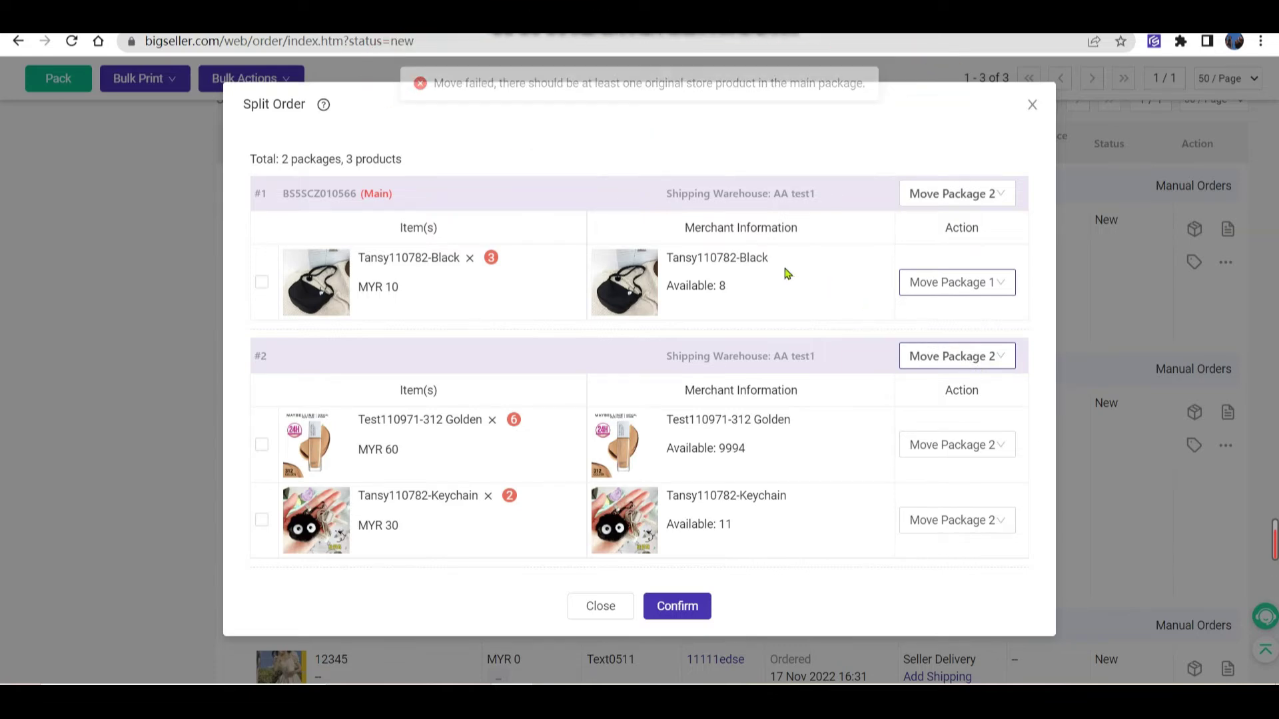
pyautogui.click(678, 612)
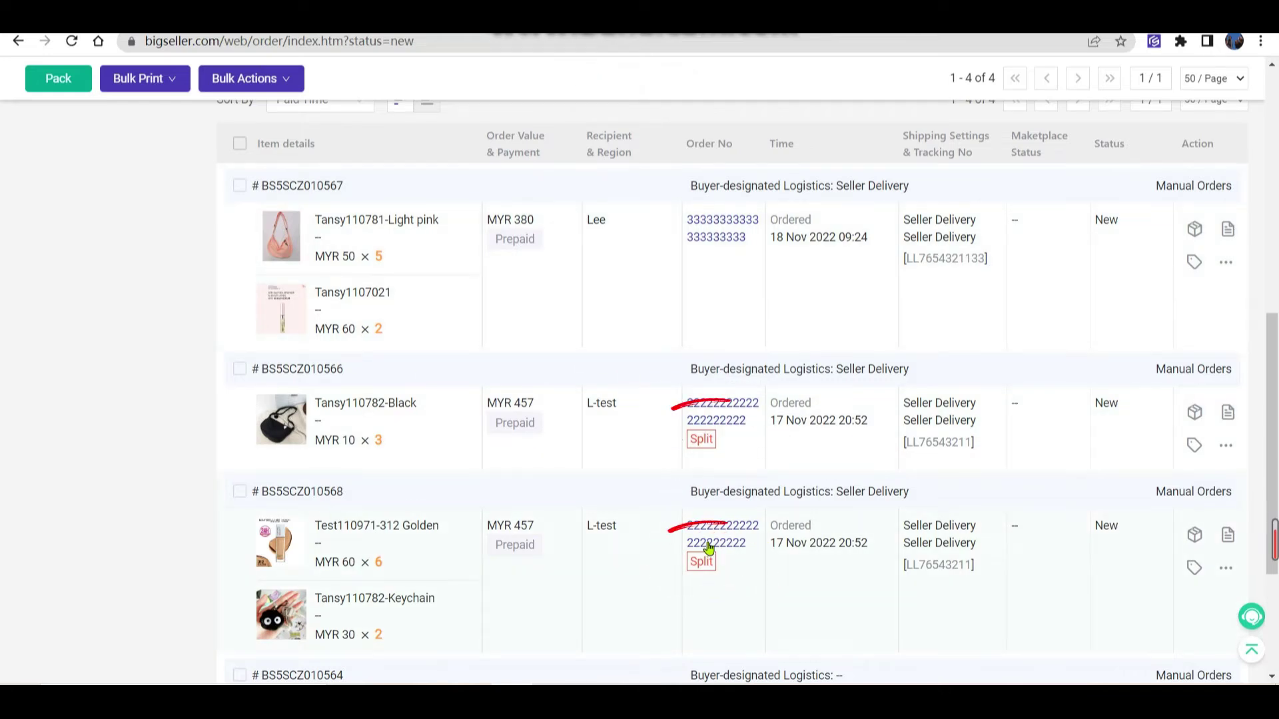
pyautogui.scroll(-3, 825, 490)
pyautogui.scroll(1, 826, 496)
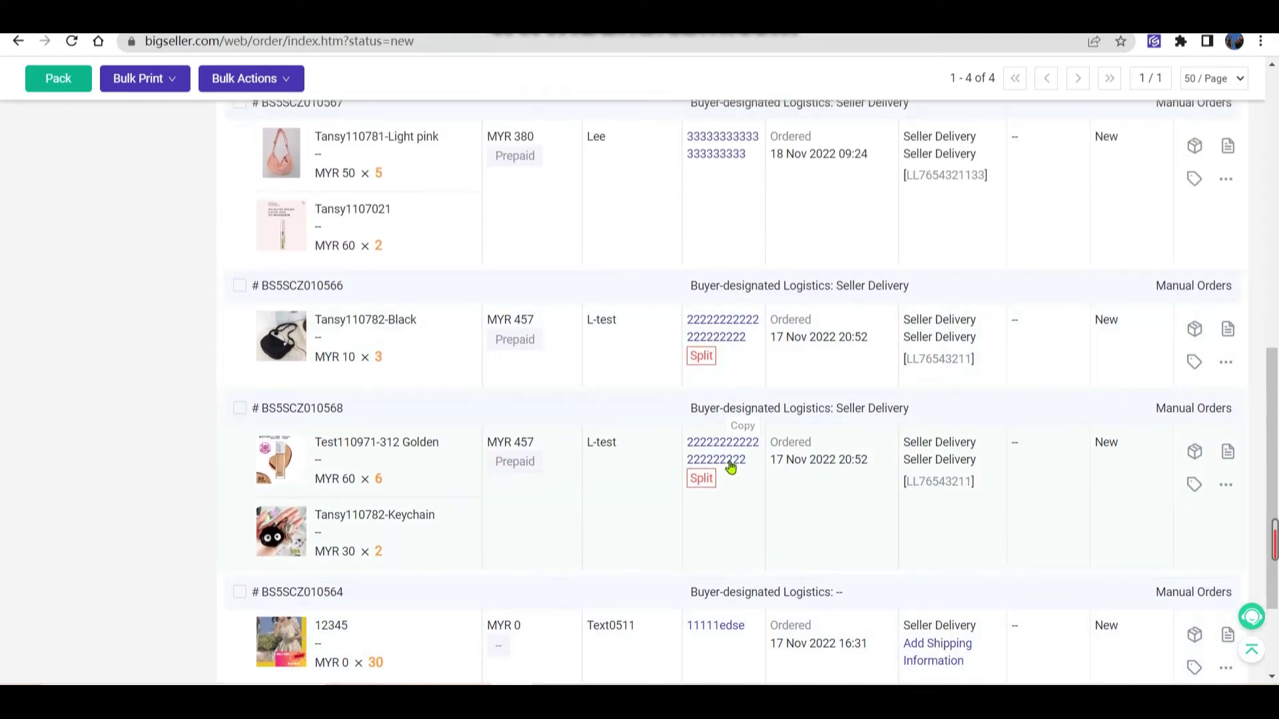
pyautogui.scroll(-1, 731, 469)
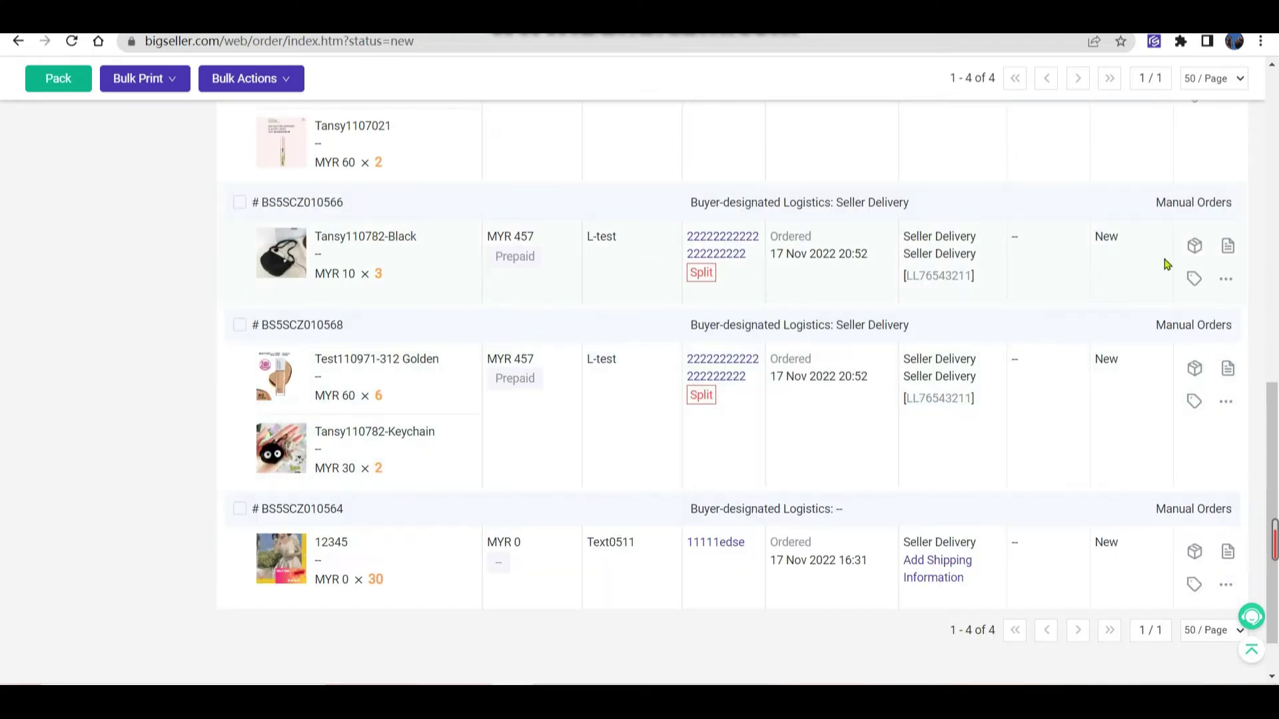
# - Review split order BS5SCZ010566's details, keeping the shipping warehouse as AA test1
pyautogui.click(1228, 249)
pyautogui.click(542, 369)
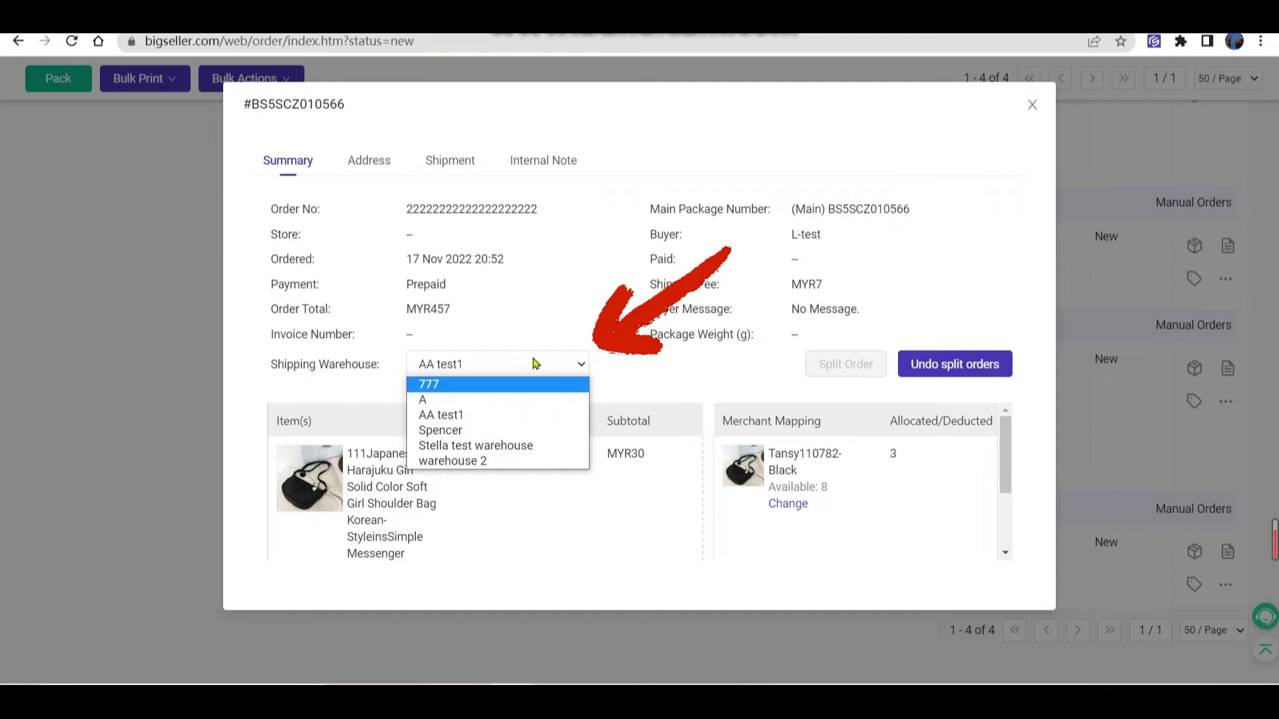
pyautogui.click(593, 339)
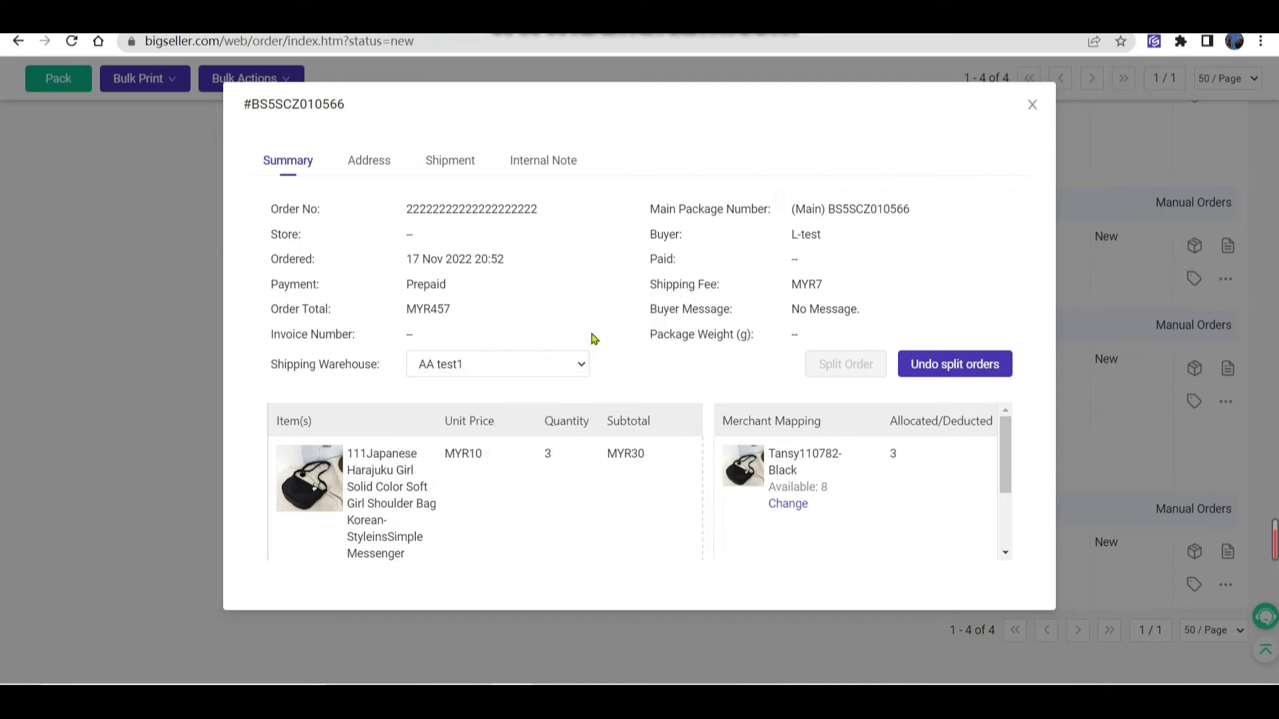
pyautogui.click(1033, 108)
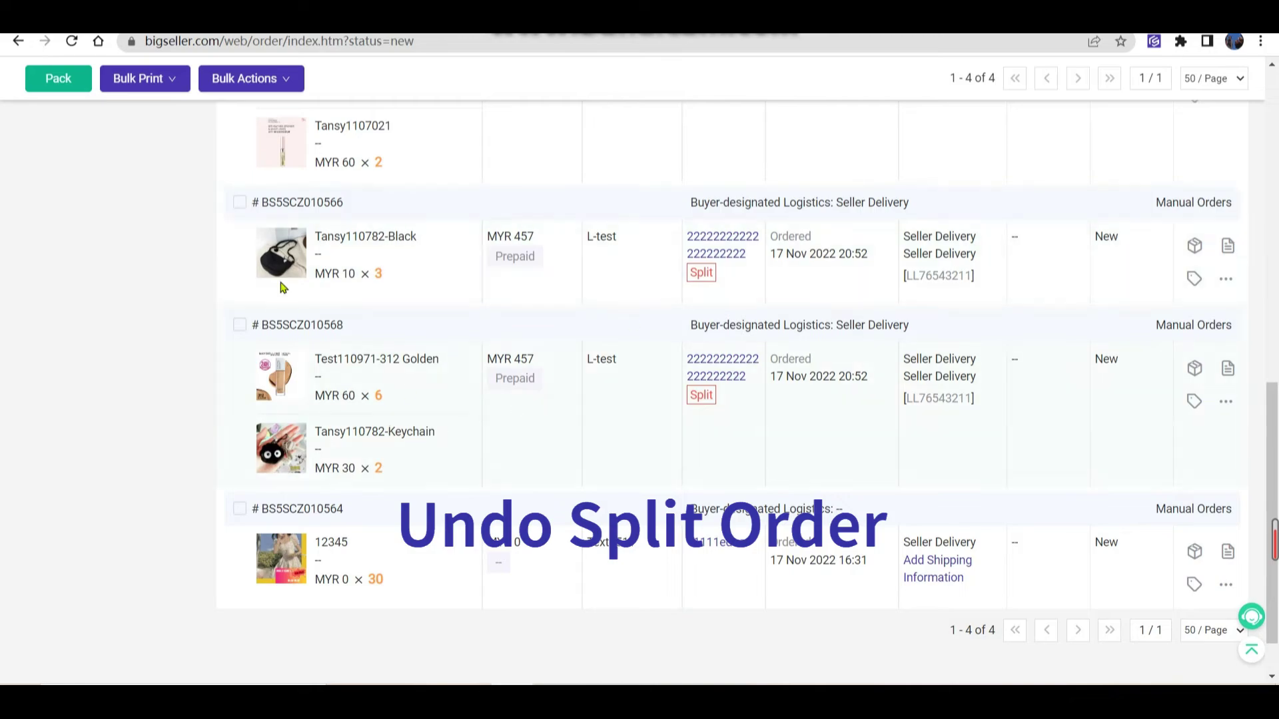
pyautogui.scroll(10, 480, 406)
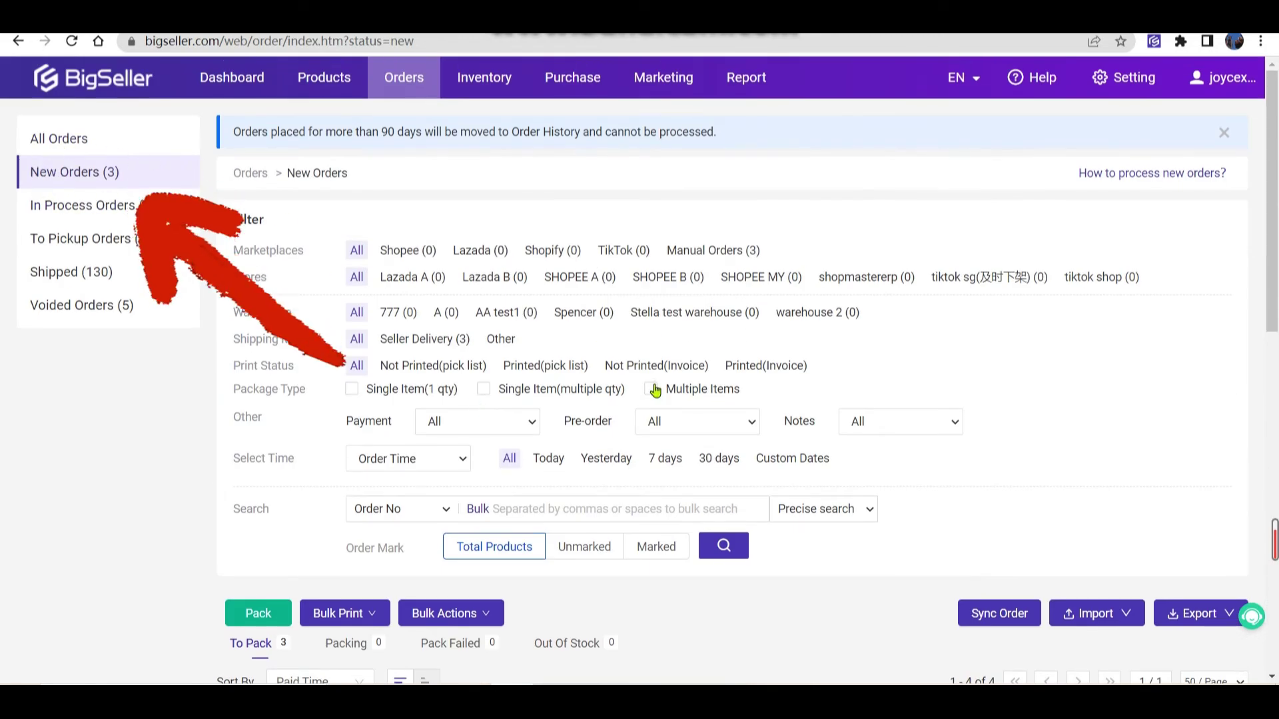
pyautogui.scroll(-5, 657, 390)
pyautogui.scroll(-2, 657, 389)
# - Recheck BS5SCZ010566's warehouse, then undo the split from order BS5SCZ010568's details
pyautogui.click(1223, 331)
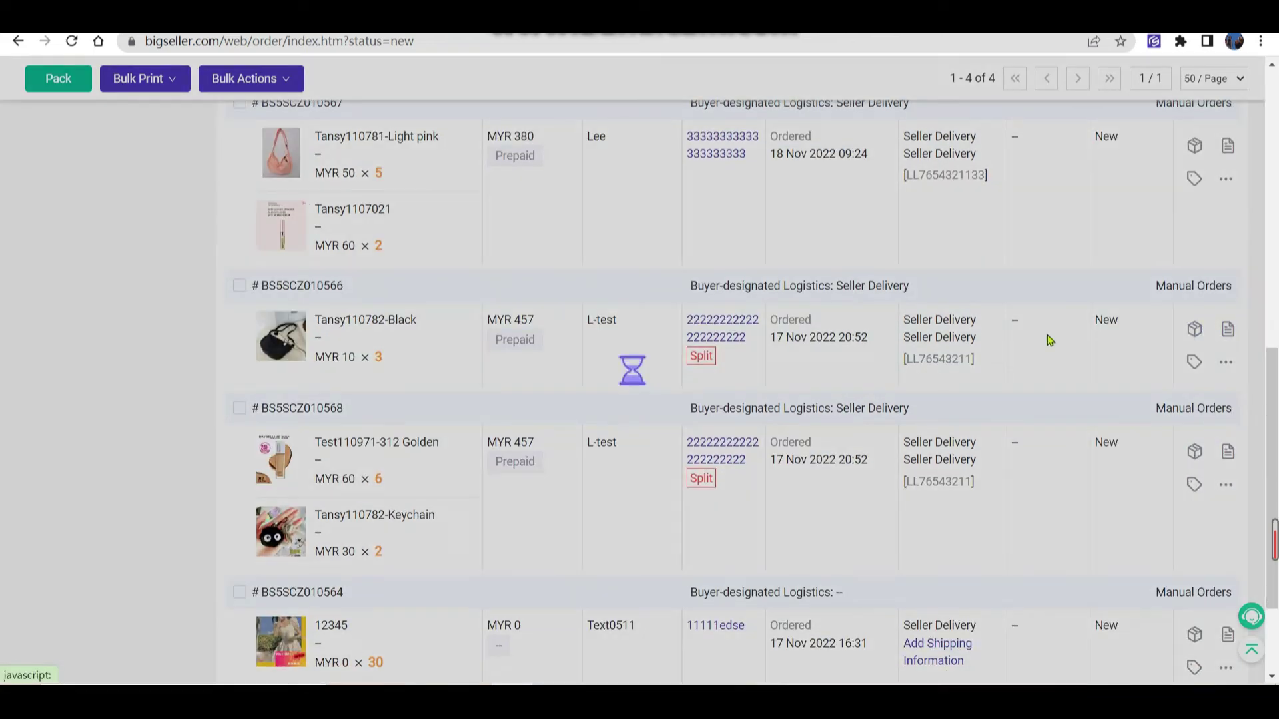
pyautogui.click(522, 366)
pyautogui.click(1031, 105)
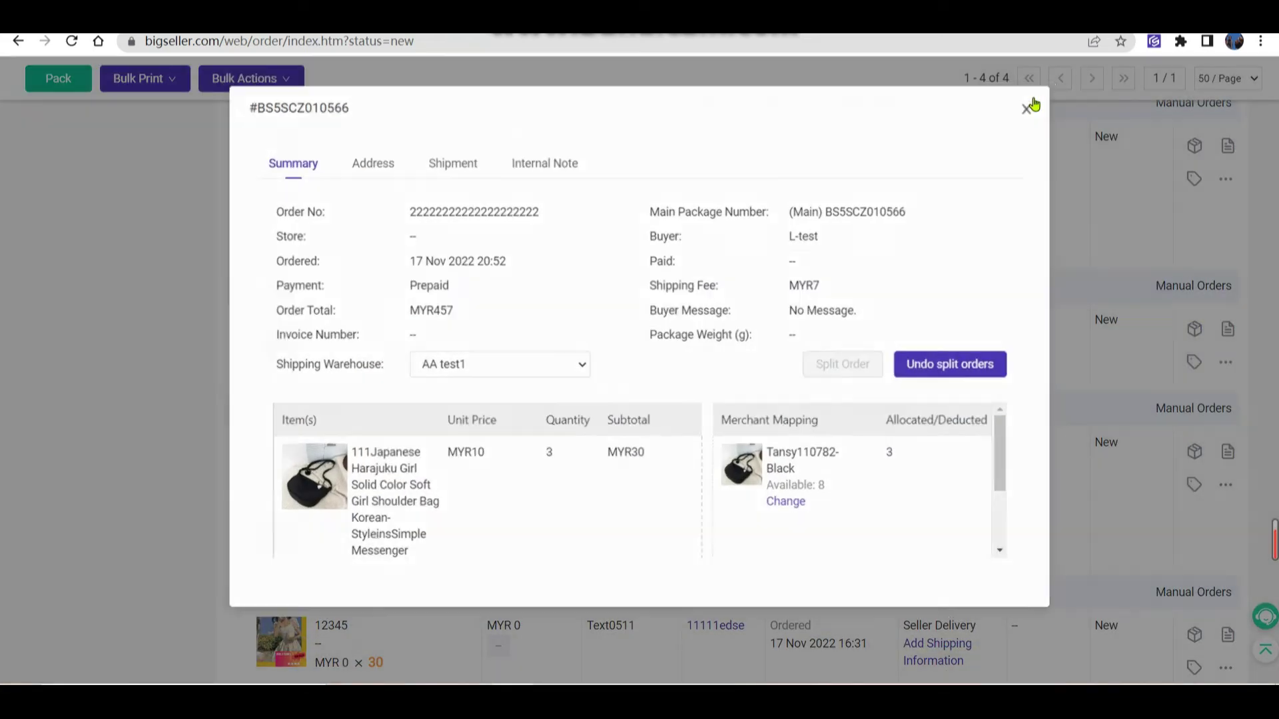
pyautogui.click(1225, 454)
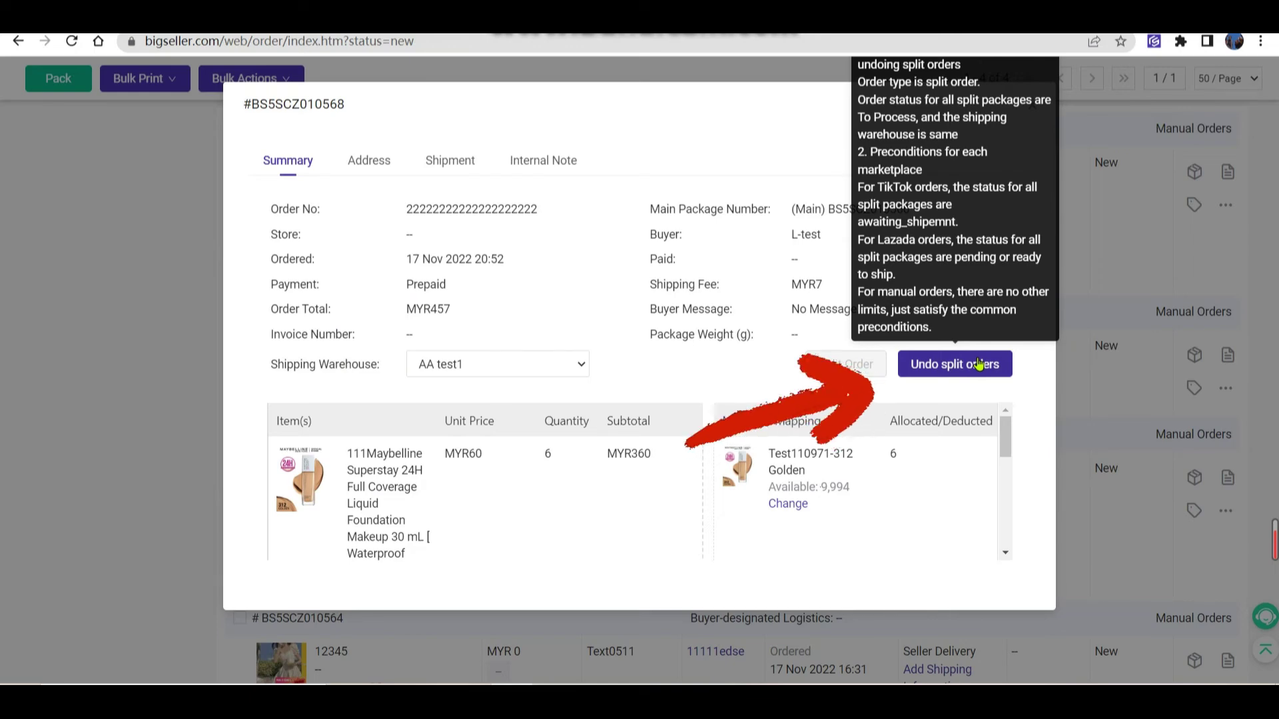
pyautogui.click(979, 365)
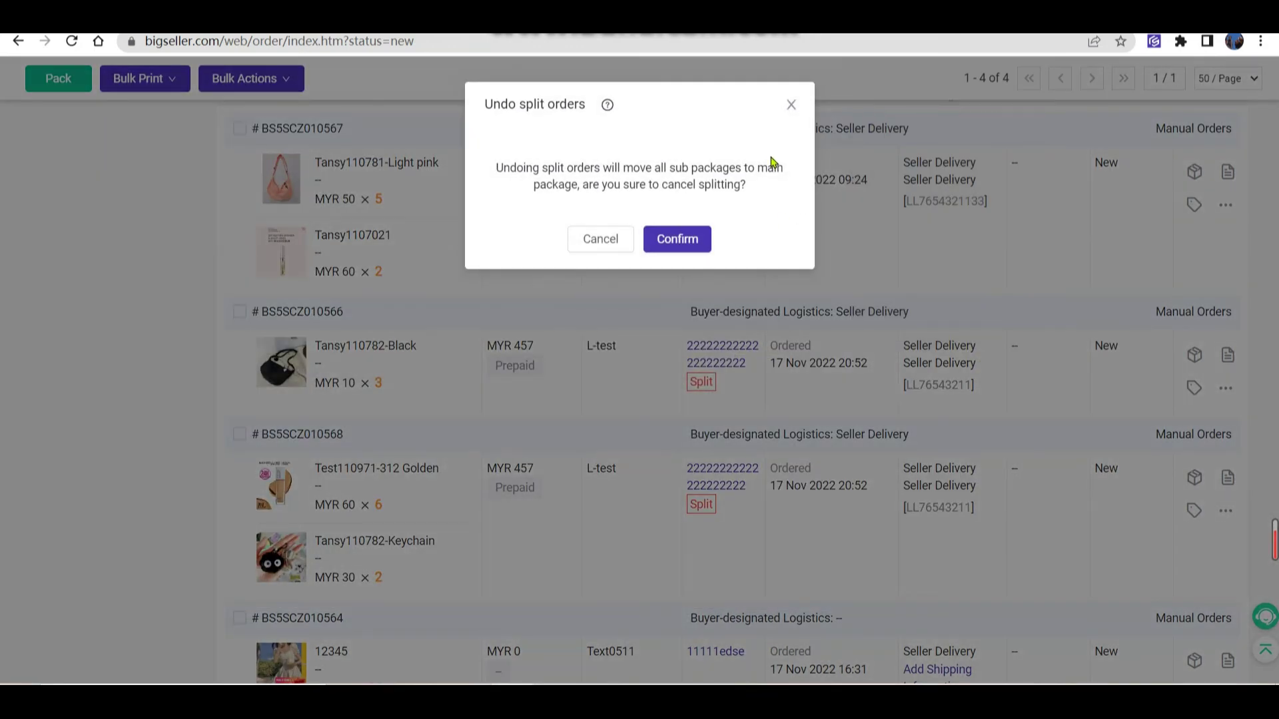
pyautogui.click(676, 242)
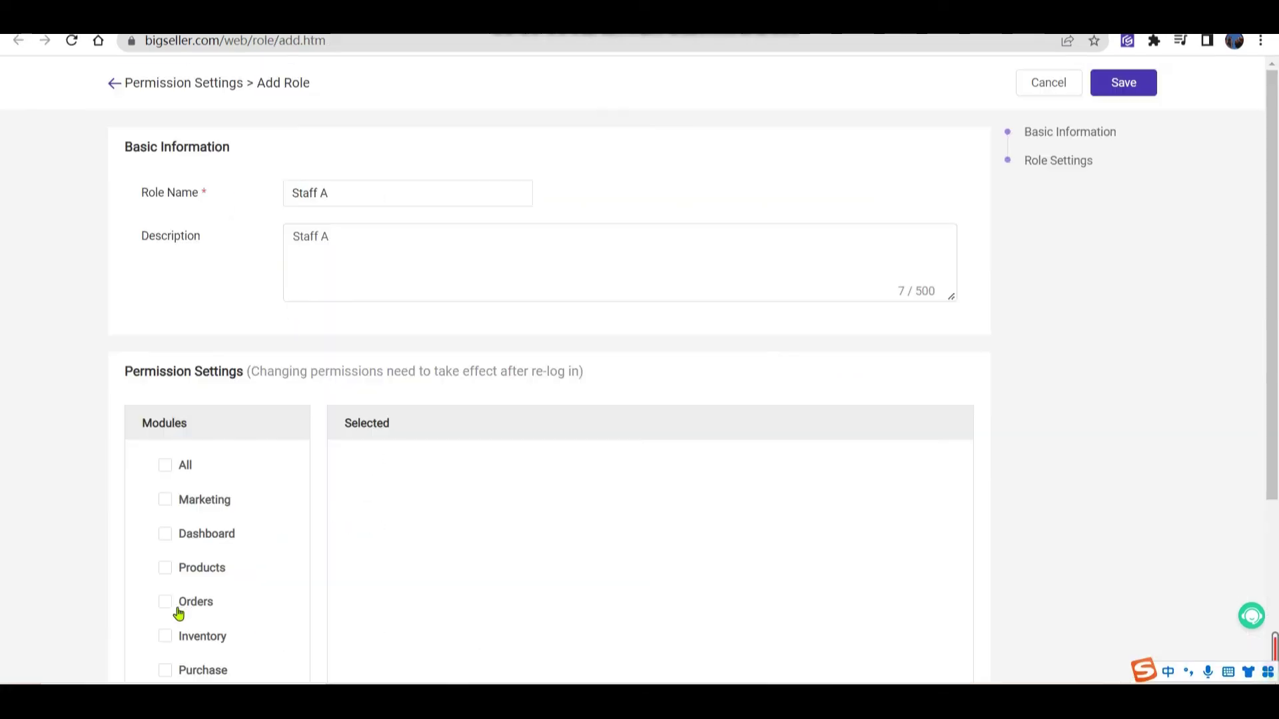
# - Grant the Staff A role the Orders, Split Orders and Undo Split Orders permissions
pyautogui.click(165, 602)
pyautogui.scroll(-2, 499, 471)
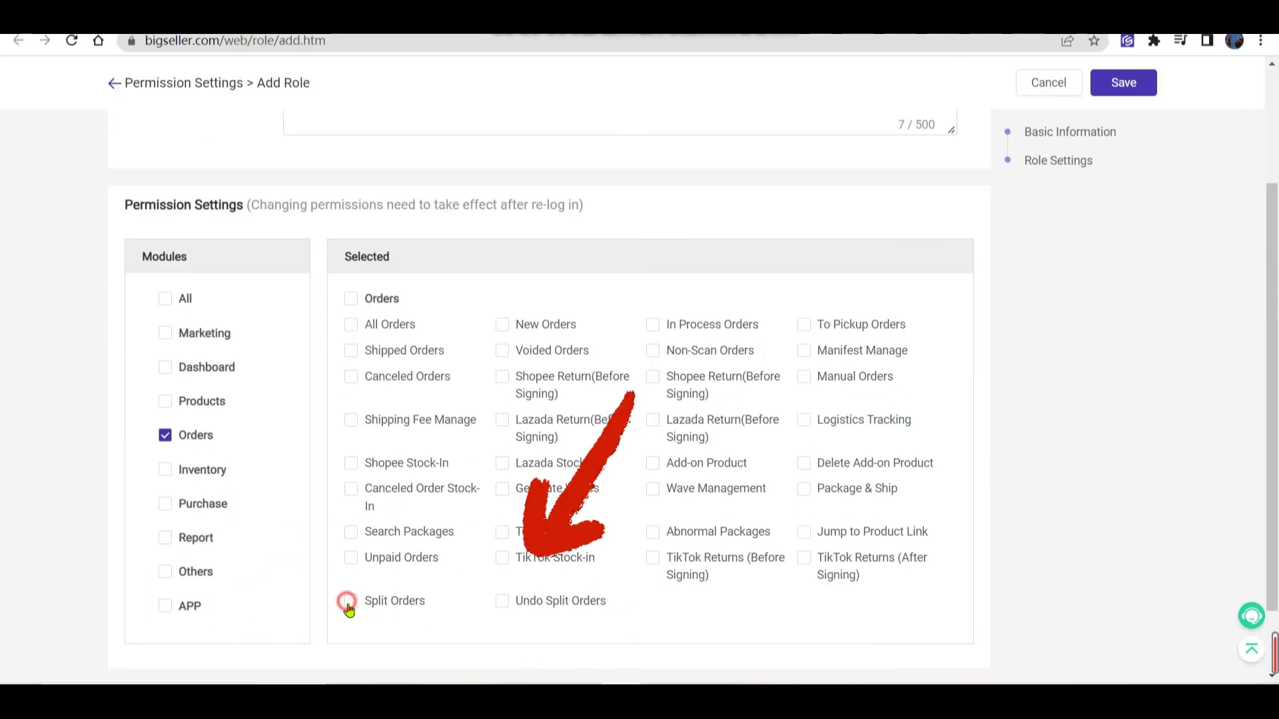
pyautogui.click(348, 605)
pyautogui.click(502, 602)
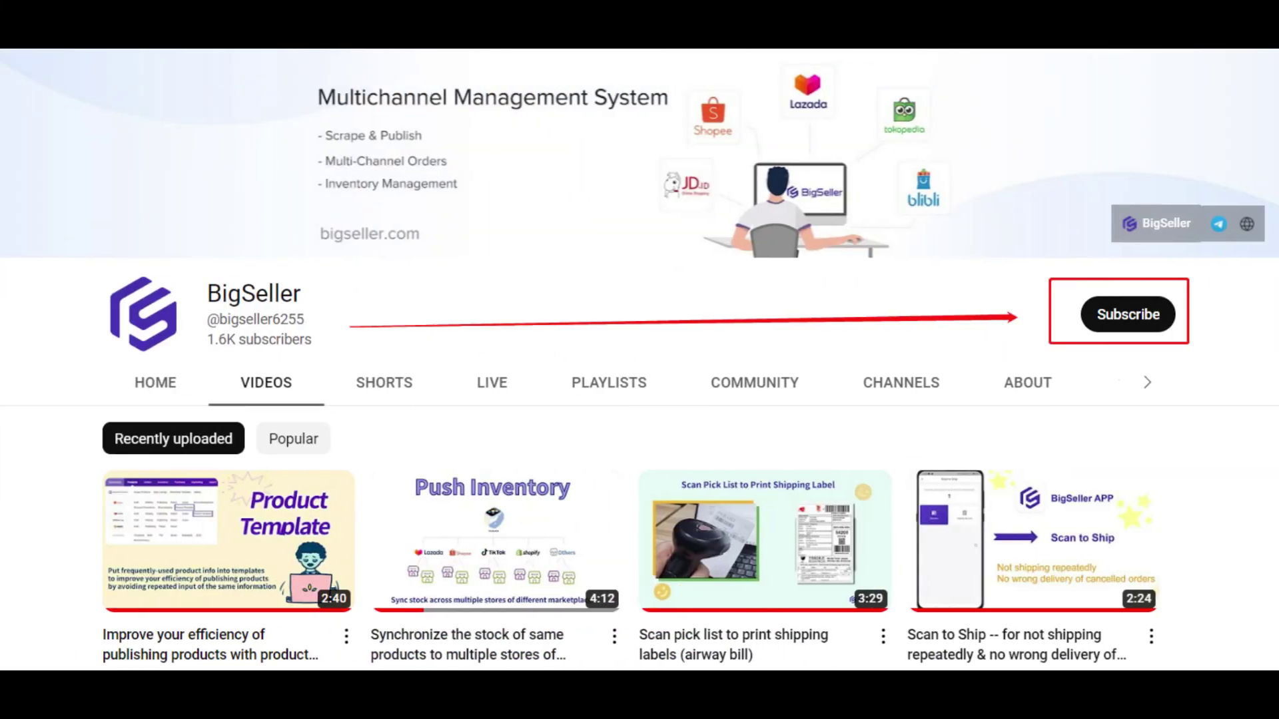